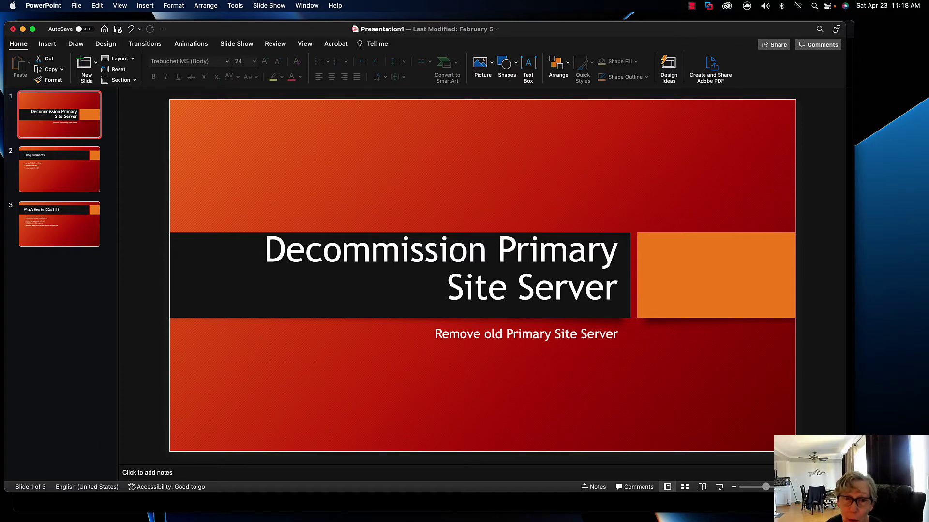
Show slide 2, Requirements, listing the steps before removing the old primary site server
click(81, 171)
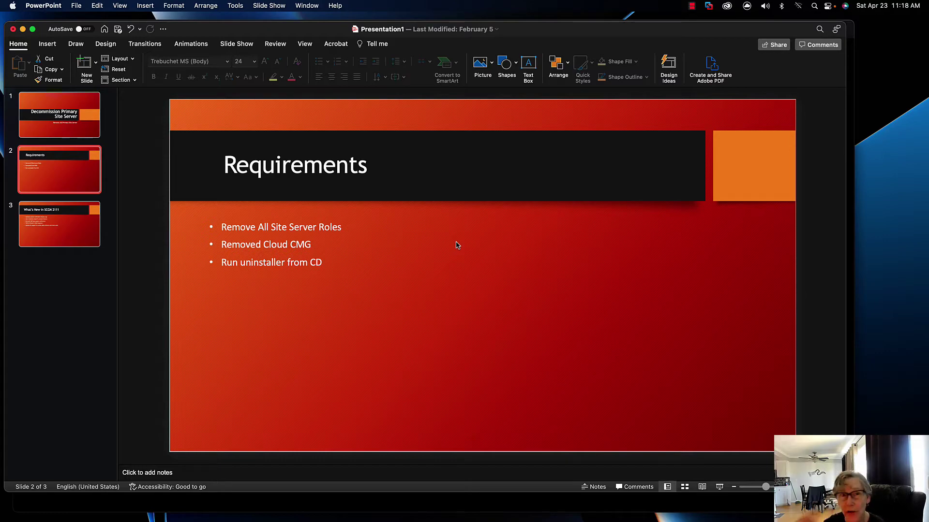
Minimize PowerPoint and unlock the SCCM01 VM via Ctrl-Alt-Del with the administrator password
click(23, 29)
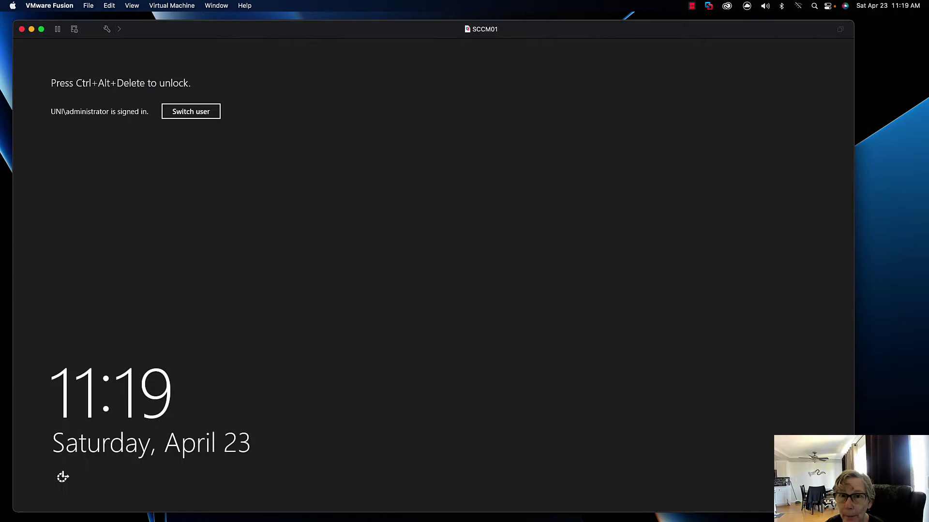
click(192, 6)
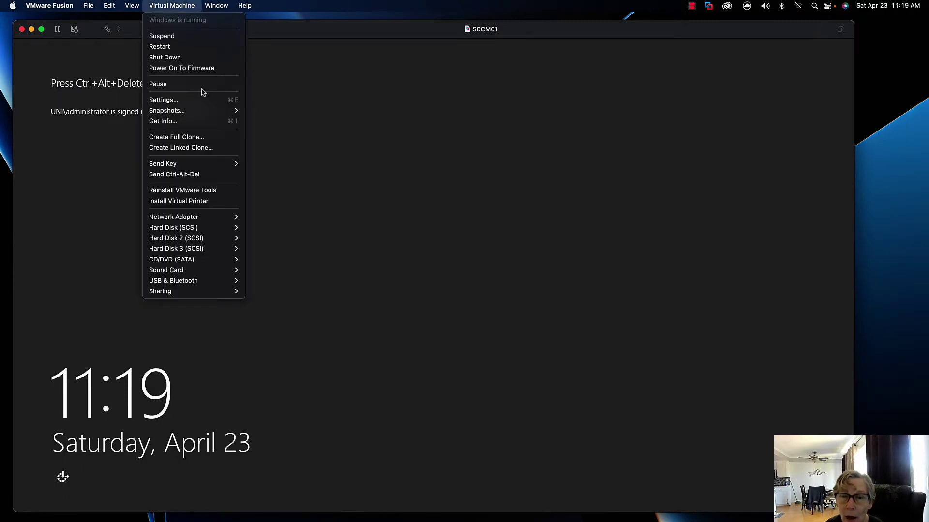
click(197, 175)
text(P@)
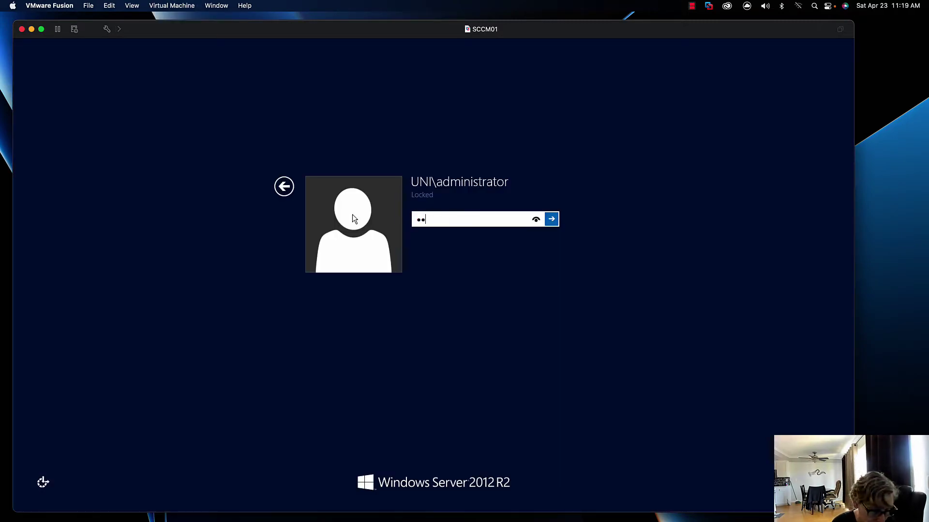
text(ssw0rd)
key(Return)
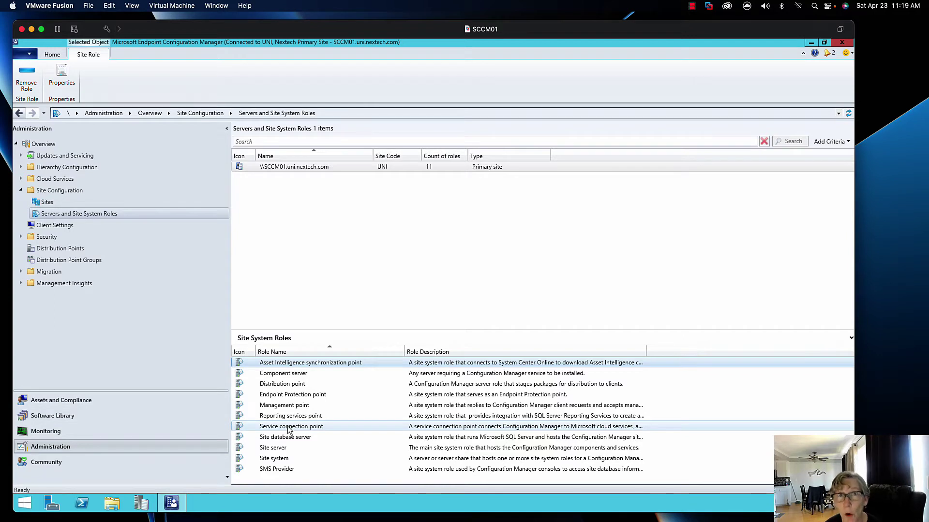
Bring up the context menu for the Asset Intelligence synchronization point role
right_click(279, 368)
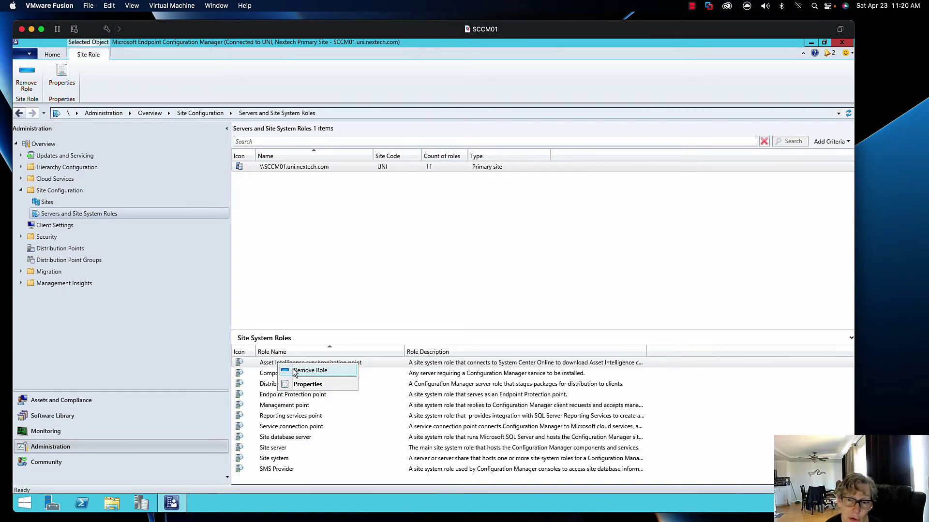
Remove the Asset Intelligence synchronization point role and review Distribution, Endpoint Protection and Reporting roles
click(294, 371)
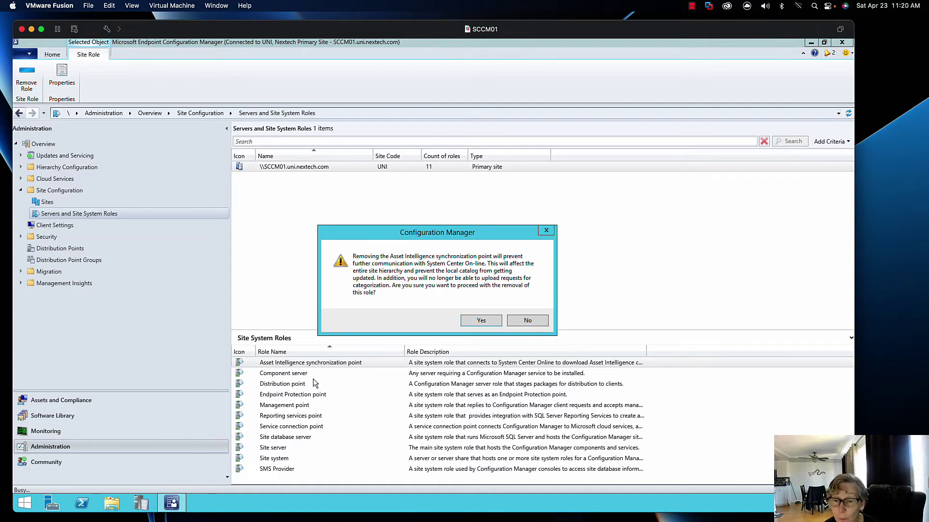
click(468, 321)
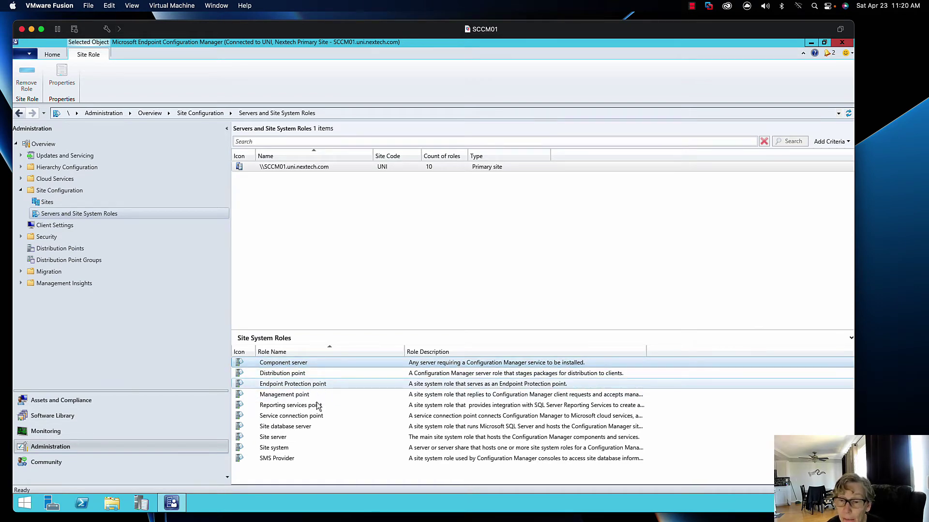
click(299, 373)
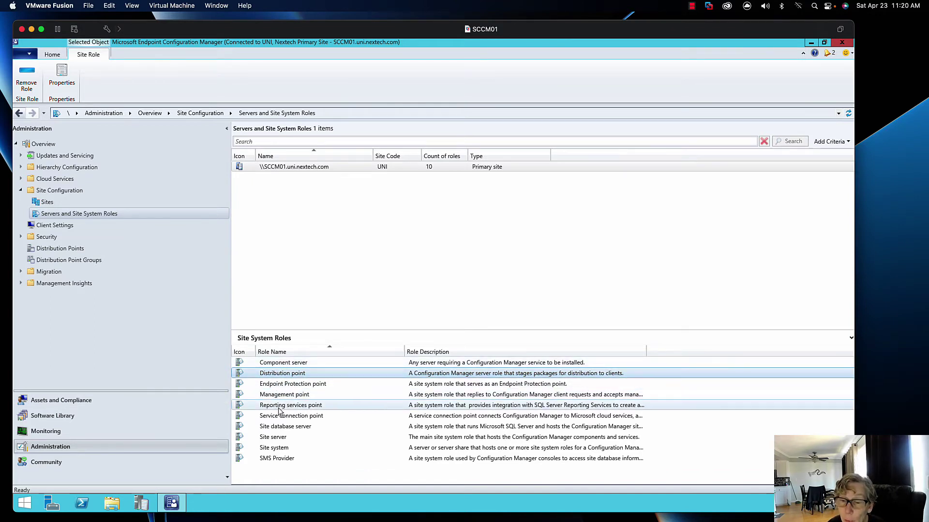
click(281, 385)
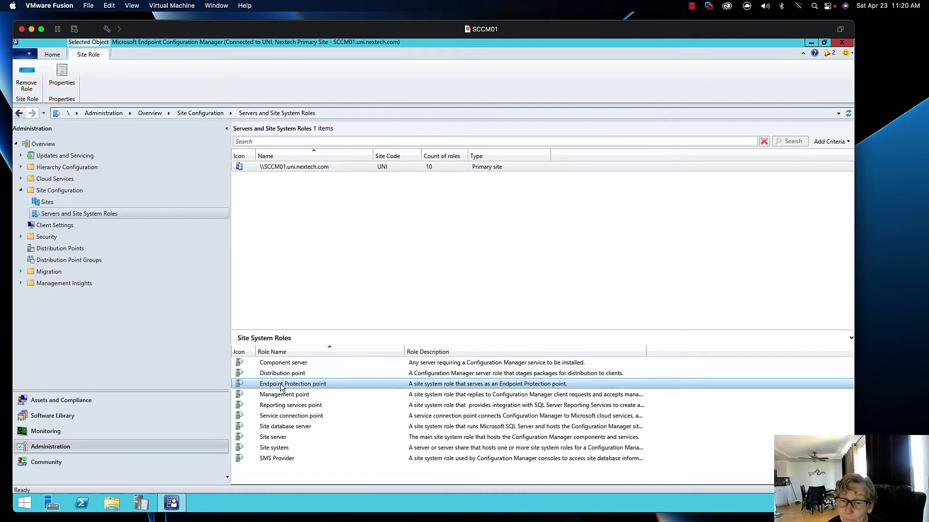
click(280, 408)
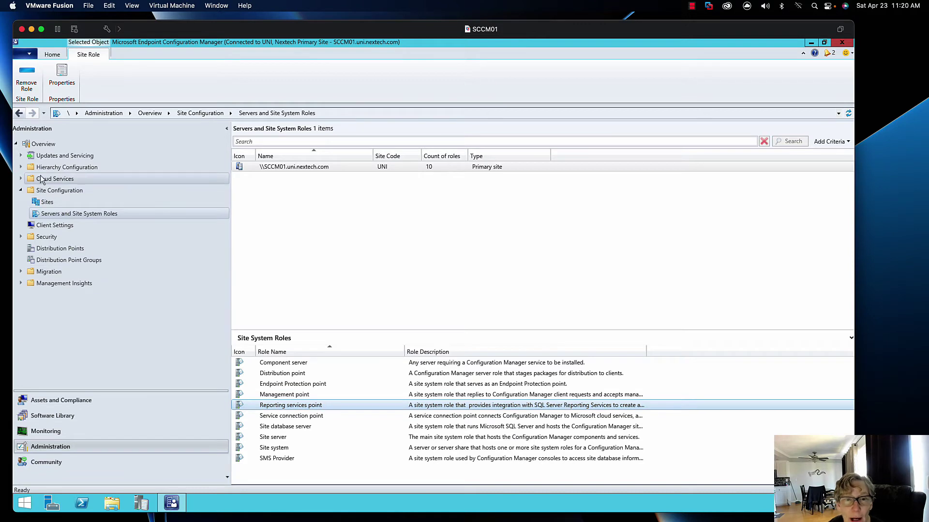
Expand Cloud Services and check Cloud Attach, Azure Services, tenants, cloud DPs and CMG for items
click(20, 178)
click(54, 191)
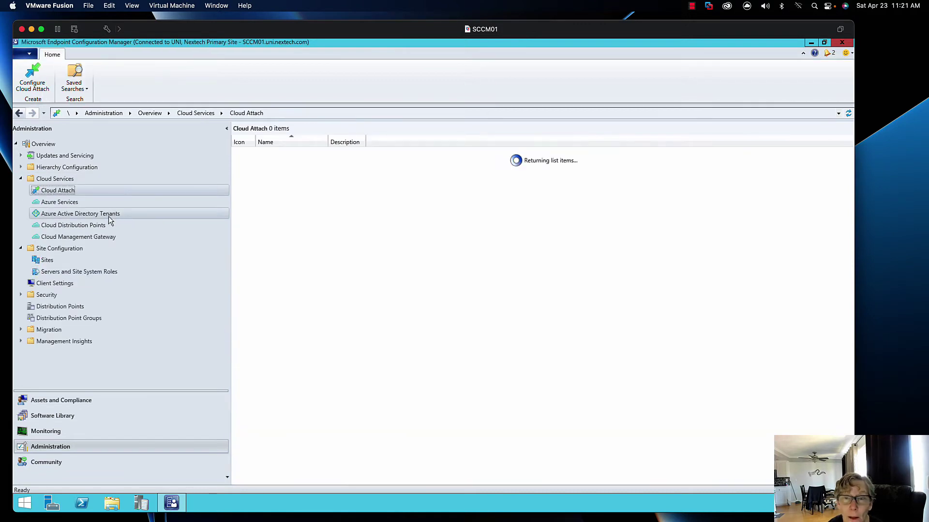
click(80, 203)
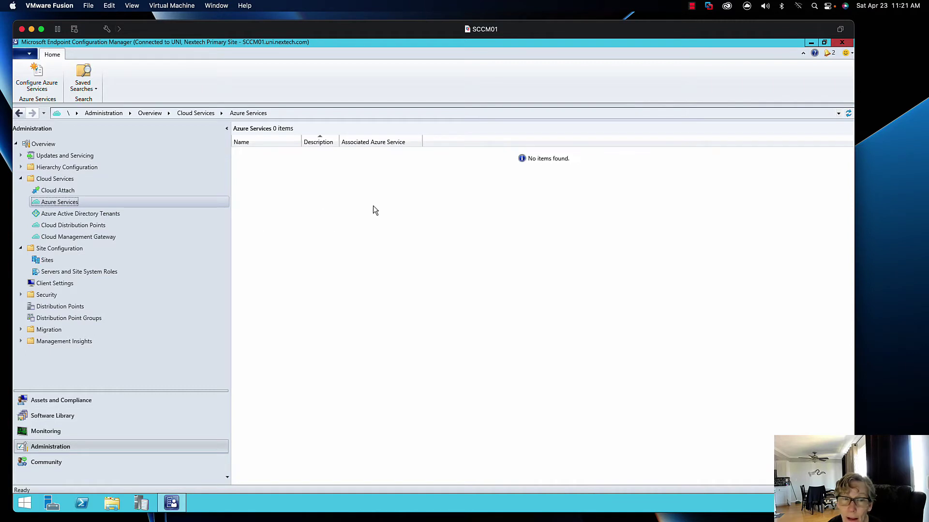
click(111, 236)
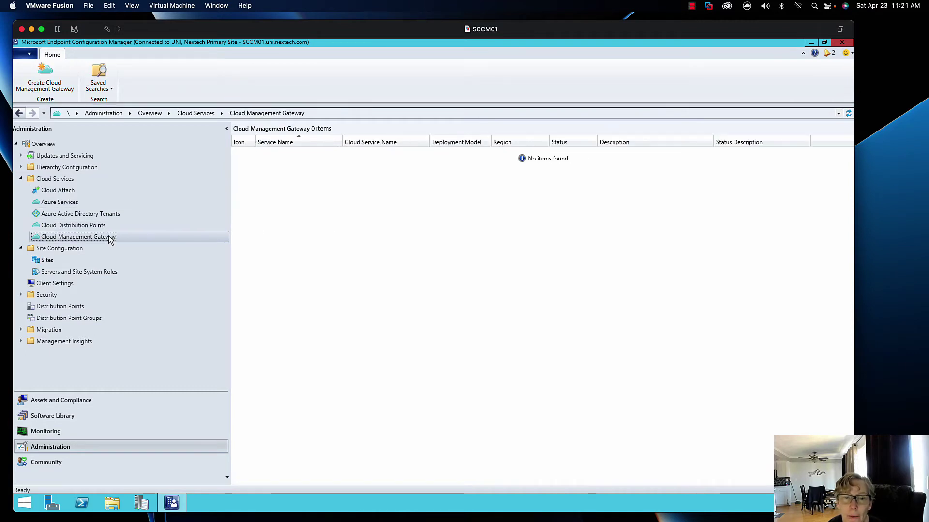
click(110, 226)
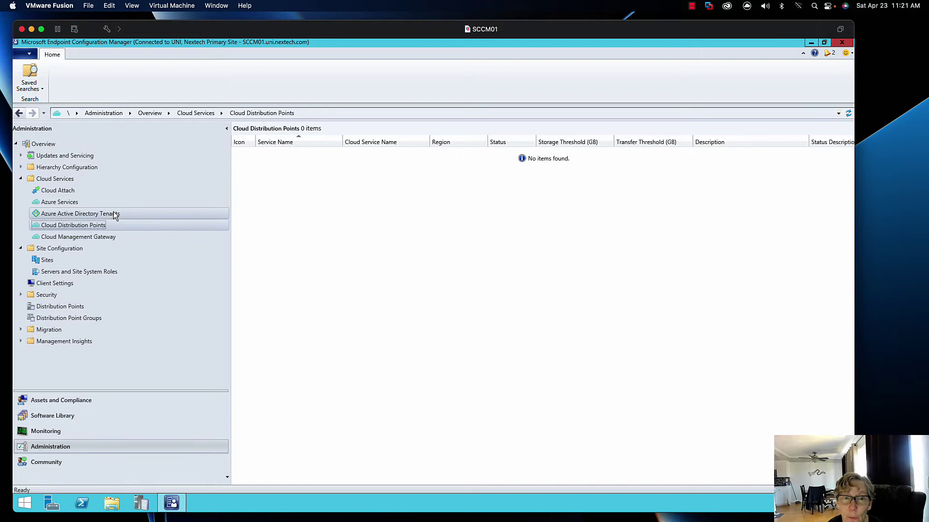
click(113, 213)
click(101, 204)
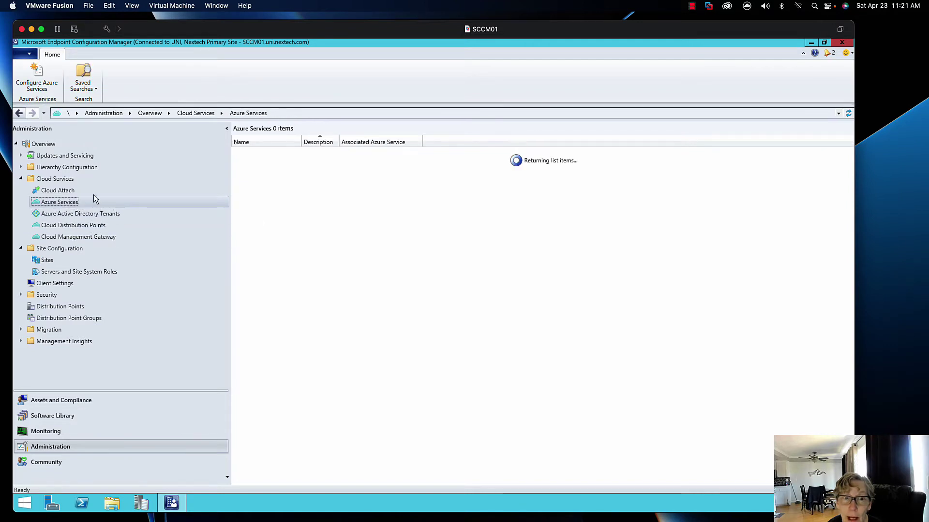
click(94, 193)
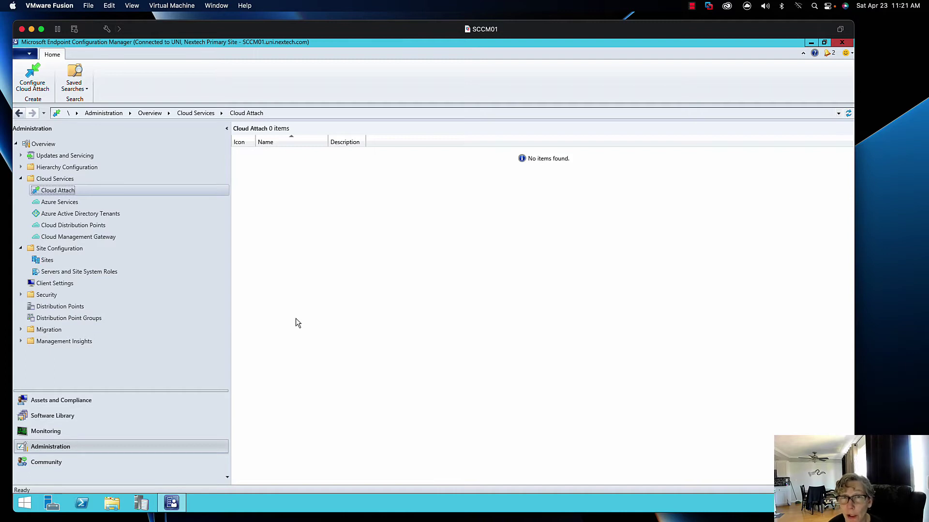
Recheck that the Azure AD tenants, Cloud Management Gateway and cloud distribution point lists are empty
click(99, 215)
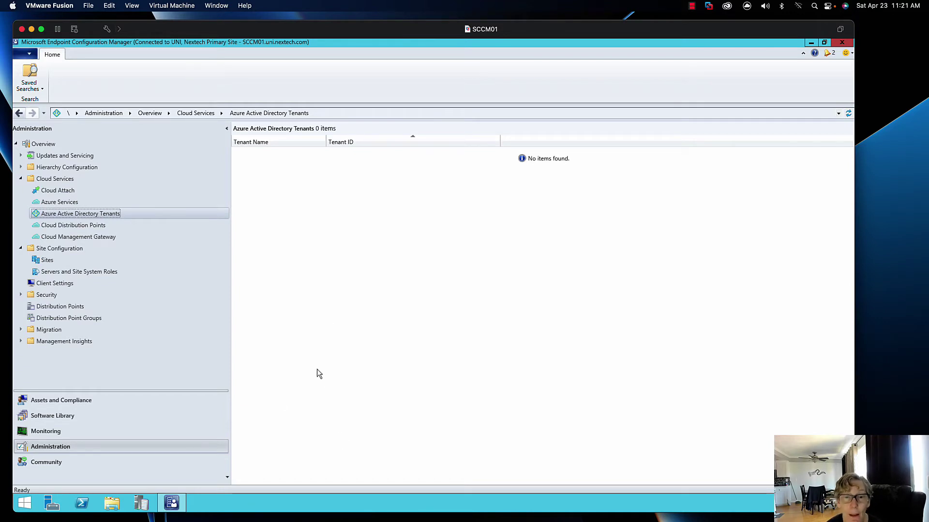
click(117, 237)
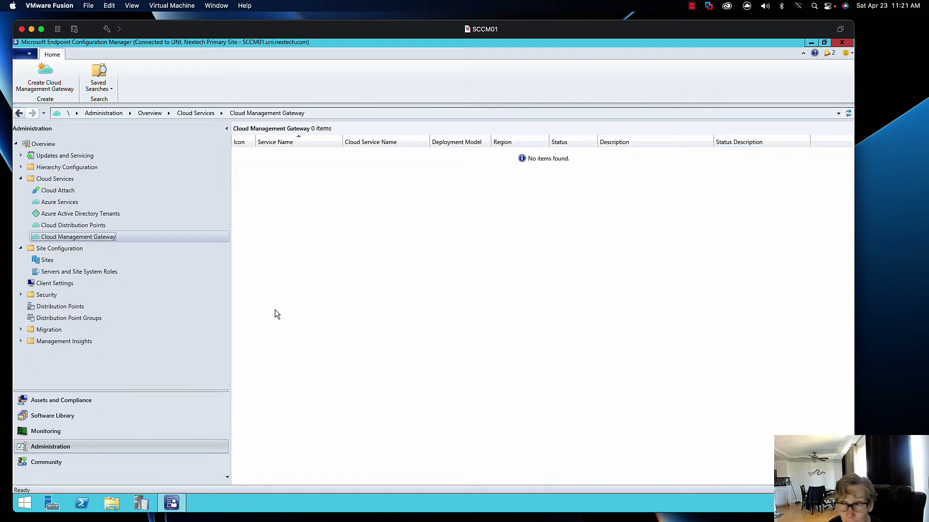
click(83, 226)
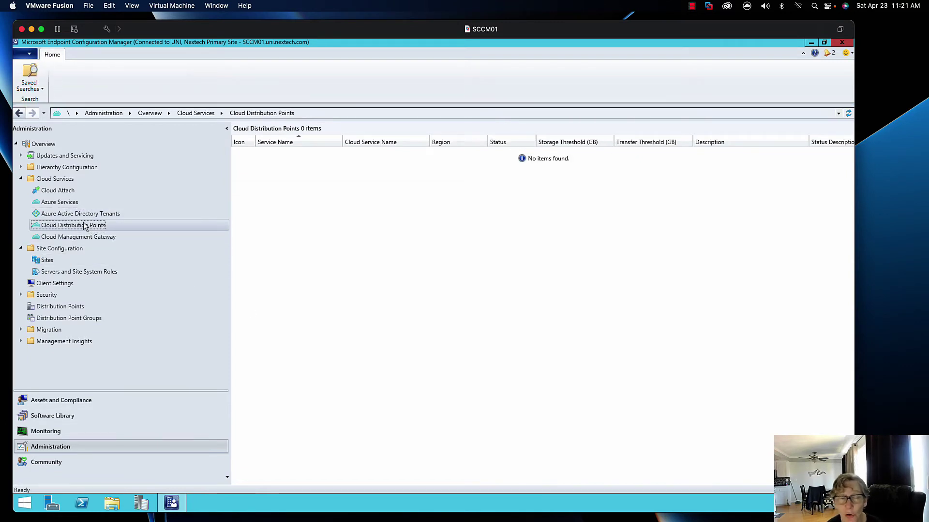
click(82, 213)
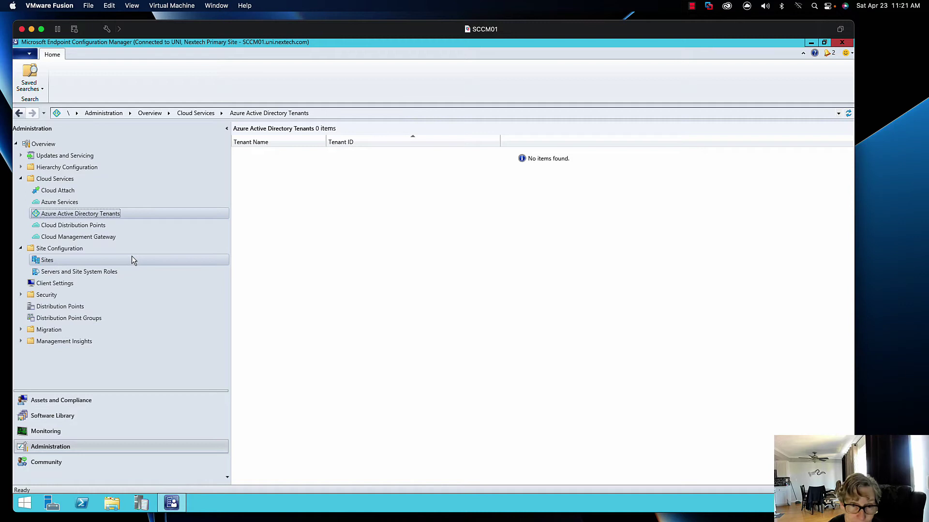
click(58, 191)
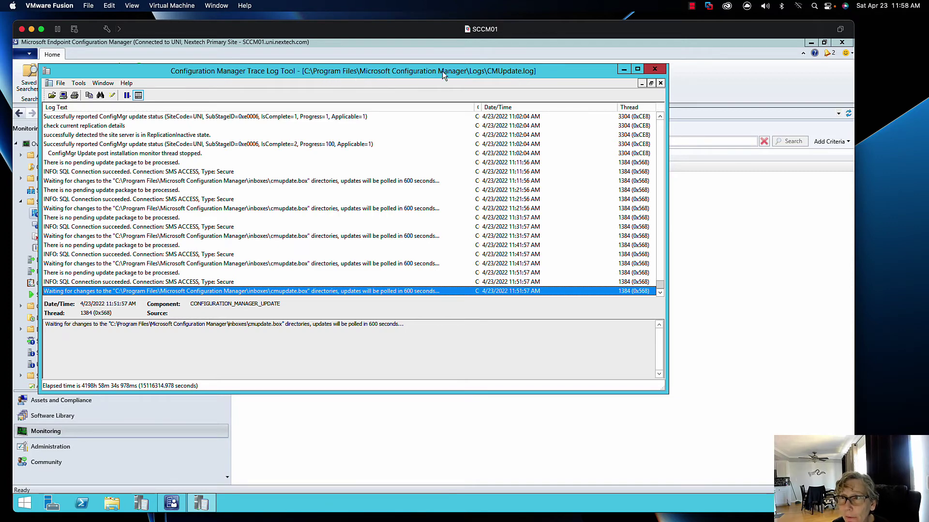
Minimize the log viewer and show the Site Status overview under System Status
click(623, 70)
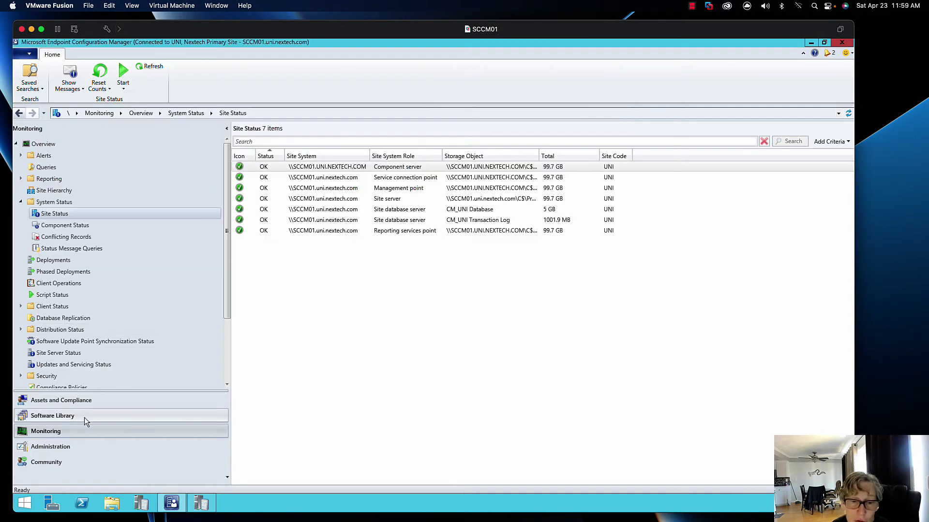
click(65, 226)
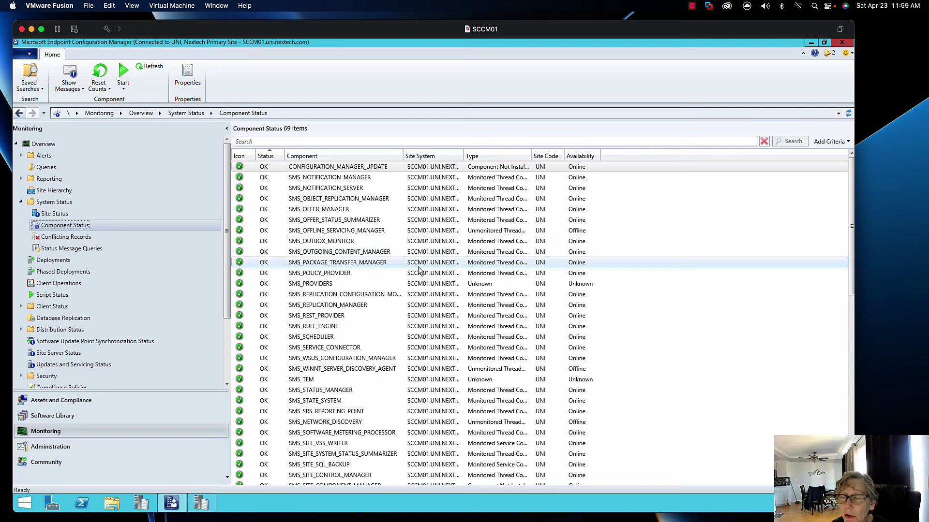
click(144, 216)
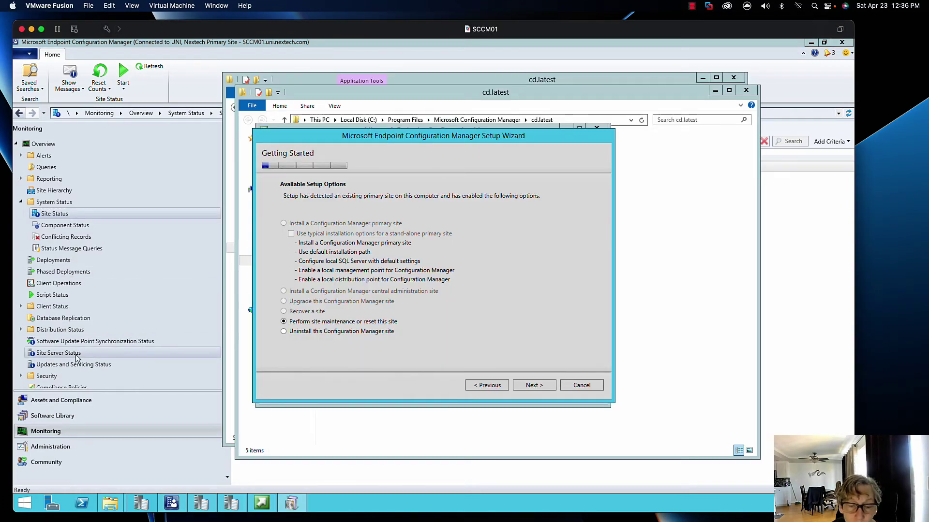
Review SCCM01's site system roles, then bring the Setup Wizard's Getting Started page to the front
click(51, 447)
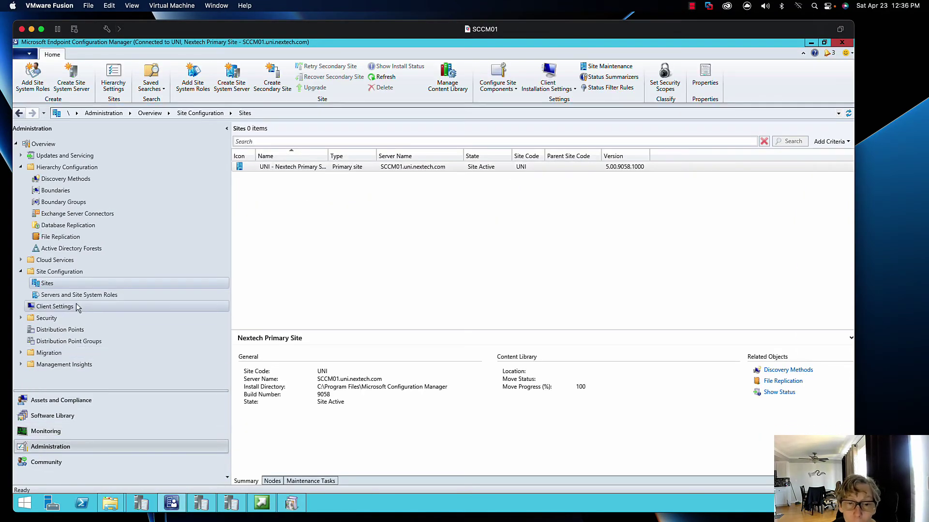
click(79, 295)
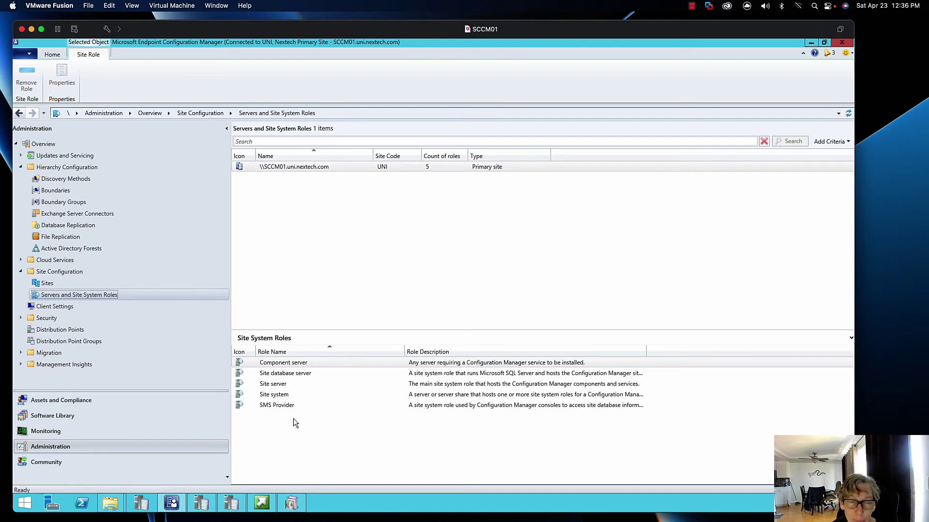
click(262, 503)
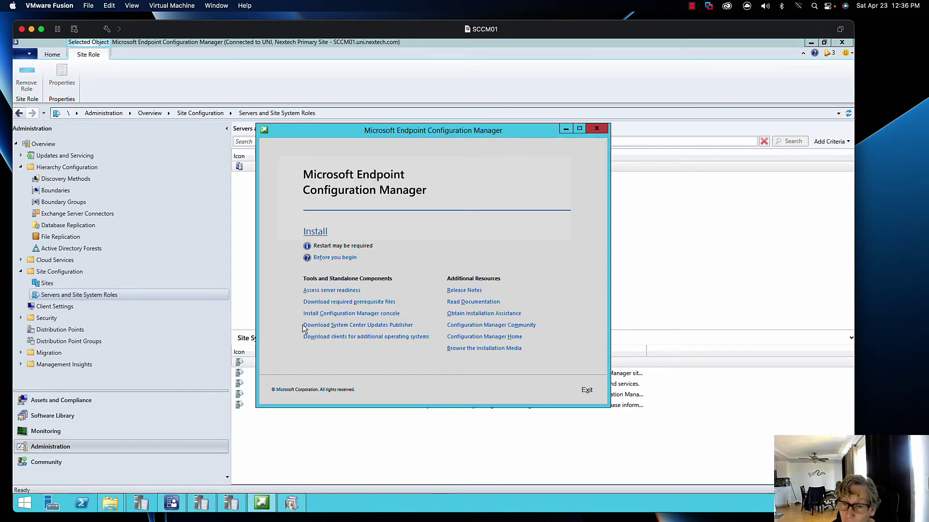
click(262, 503)
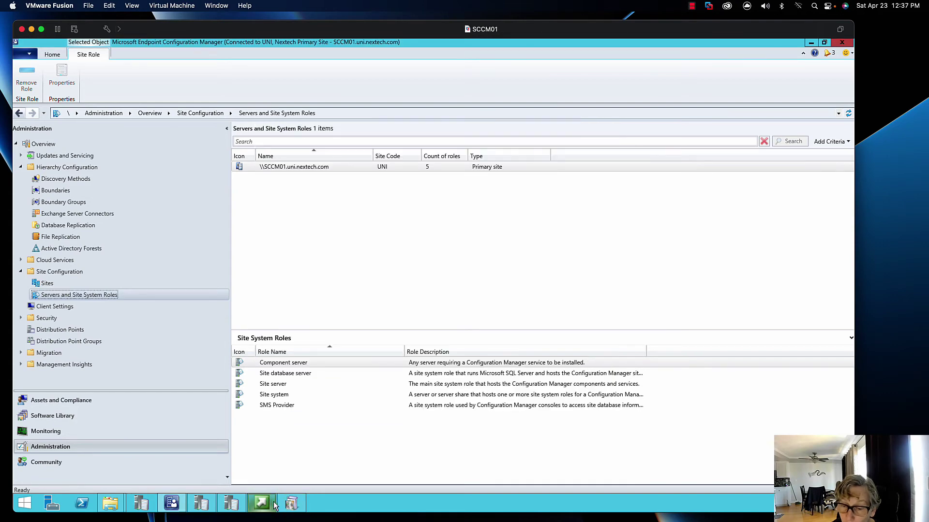
click(291, 503)
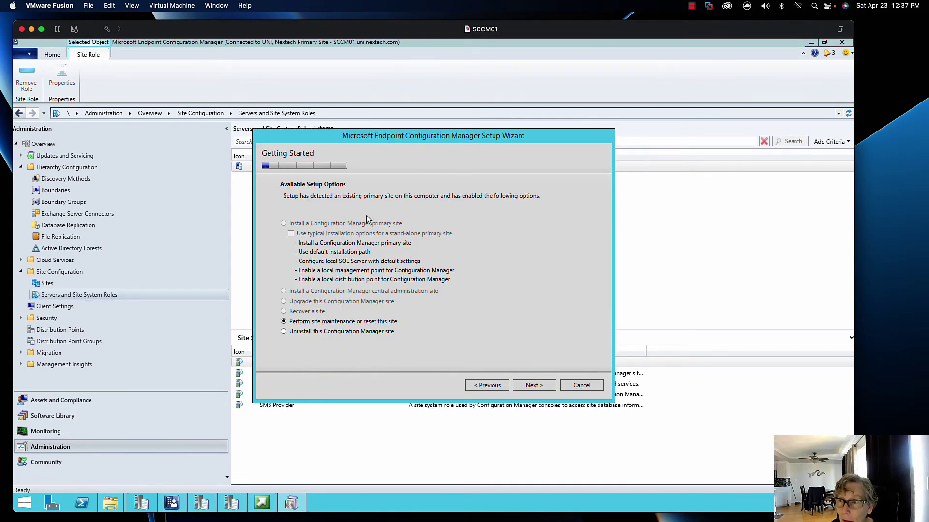
Choose to uninstall the UNI site including database and console, close the console, and continue
click(297, 331)
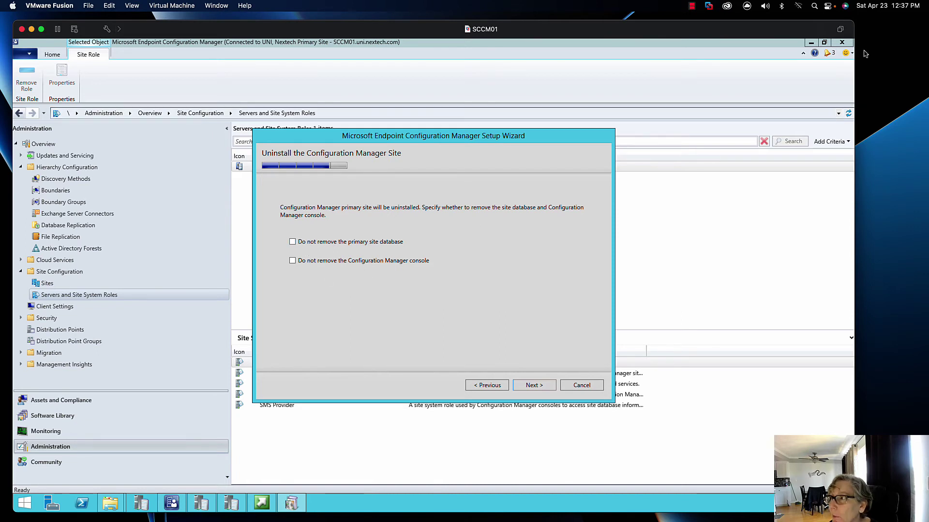
click(841, 42)
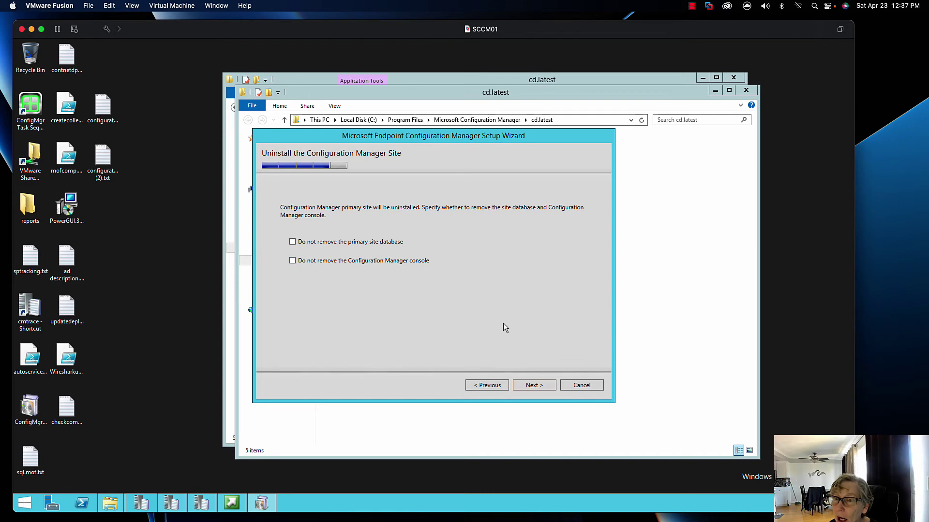
click(543, 385)
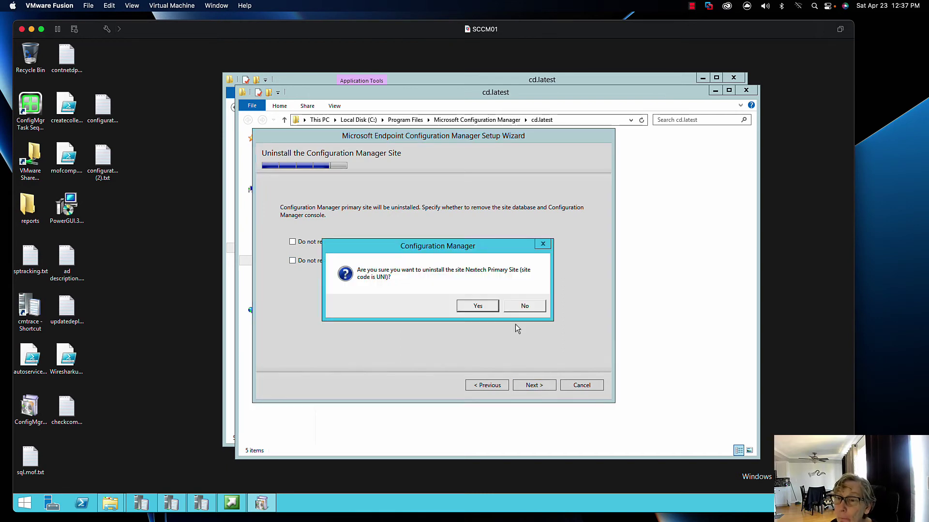
Confirm uninstalling the Nextech Primary Site and open the setup log in CMTrace
click(481, 305)
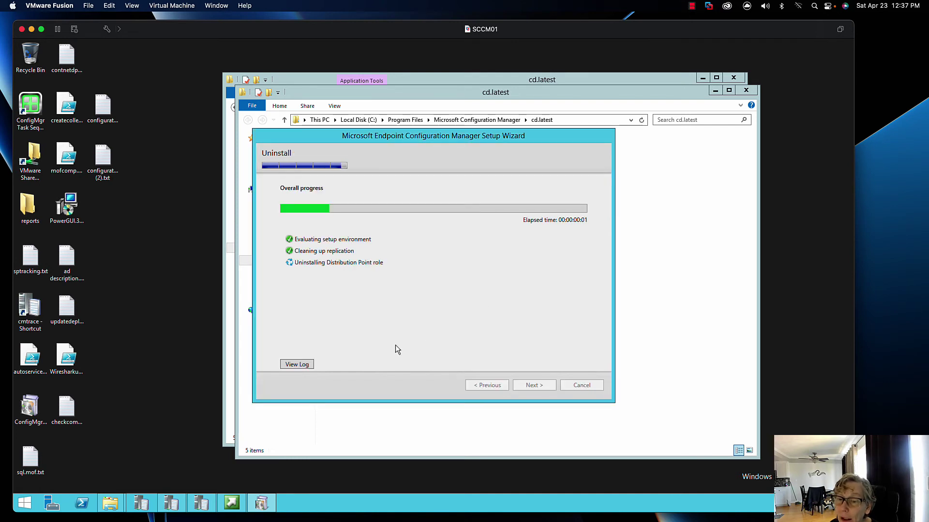
click(296, 364)
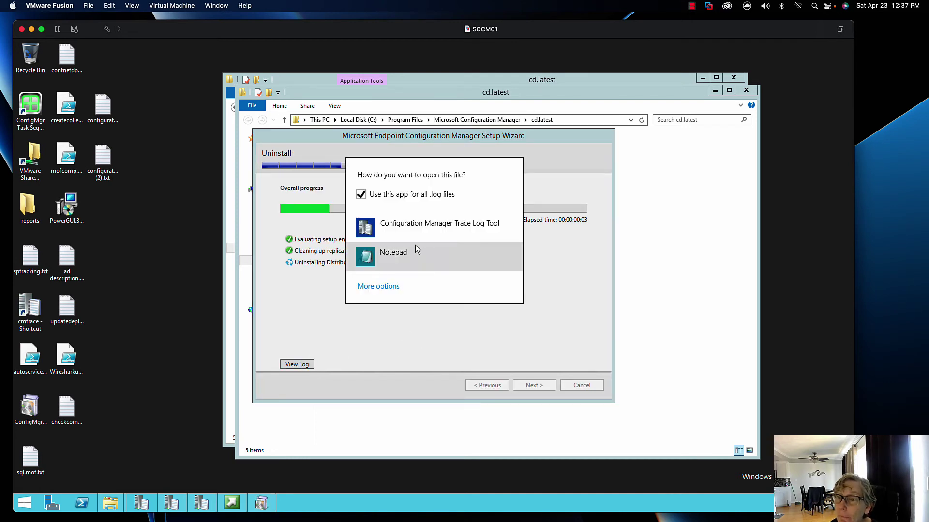
click(419, 226)
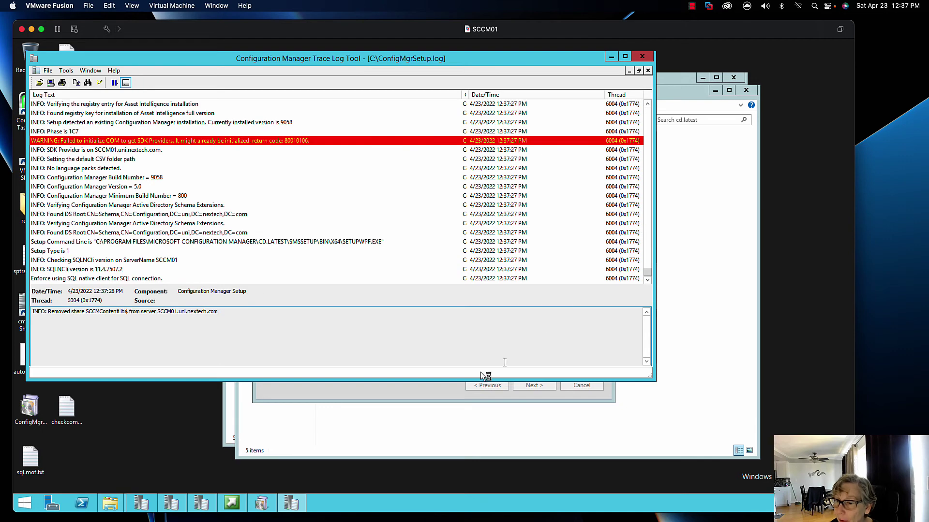
click(408, 393)
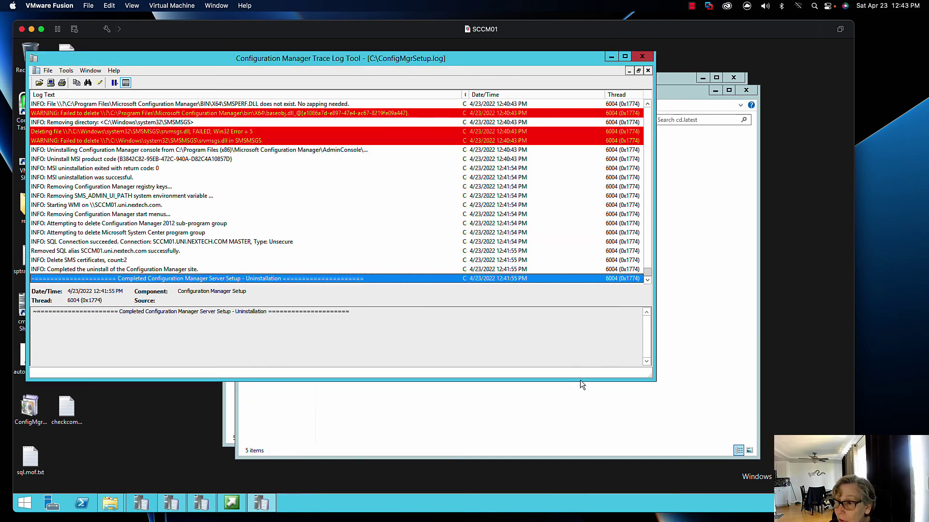
Close the finished wizard, review ConfigMgrSetup.log, and close the trace log tool
click(582, 385)
scroll(424, 236, up, 5)
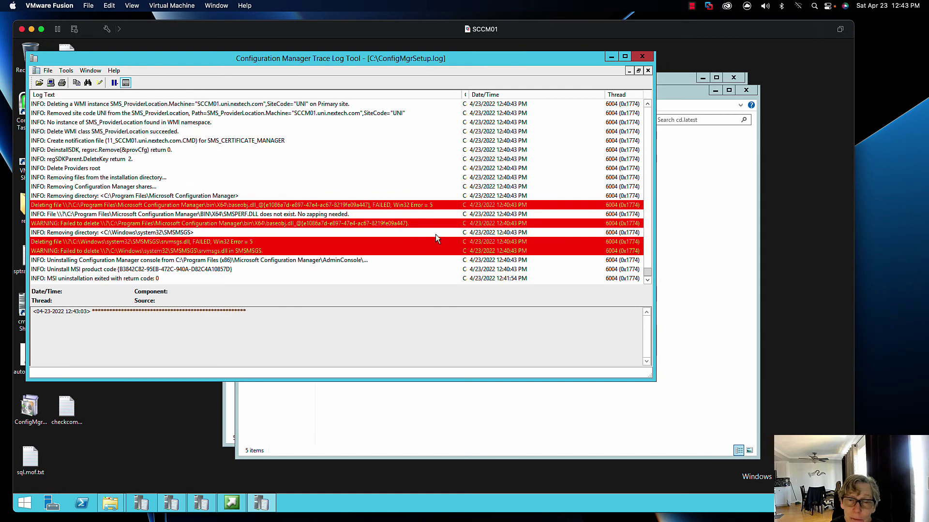
scroll(435, 235, up, 4)
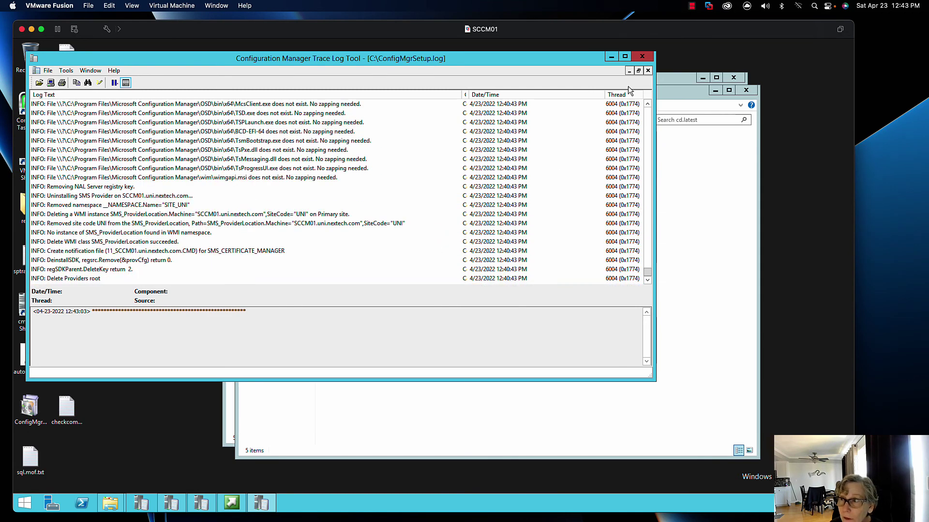
click(642, 56)
Close both cd.latest folder windows and switch to the domain controller VM
click(746, 90)
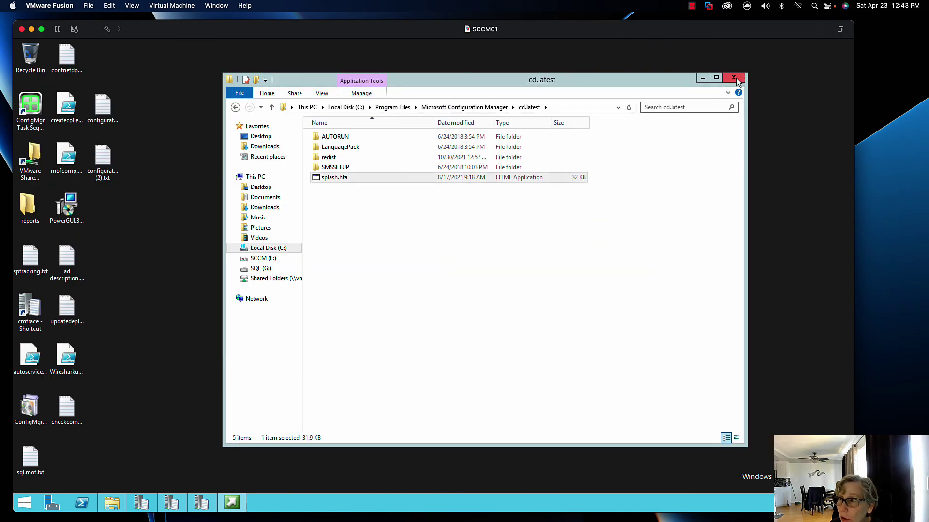
click(733, 79)
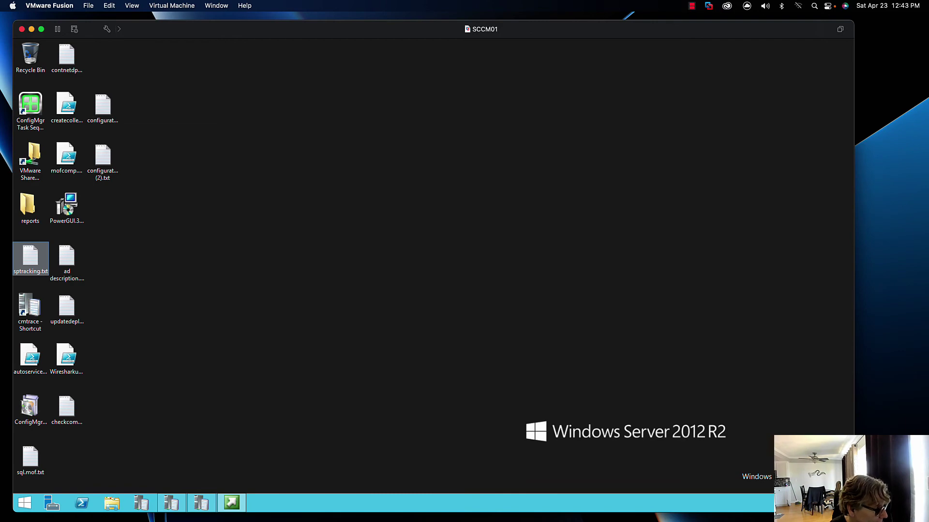
key(super+grave)
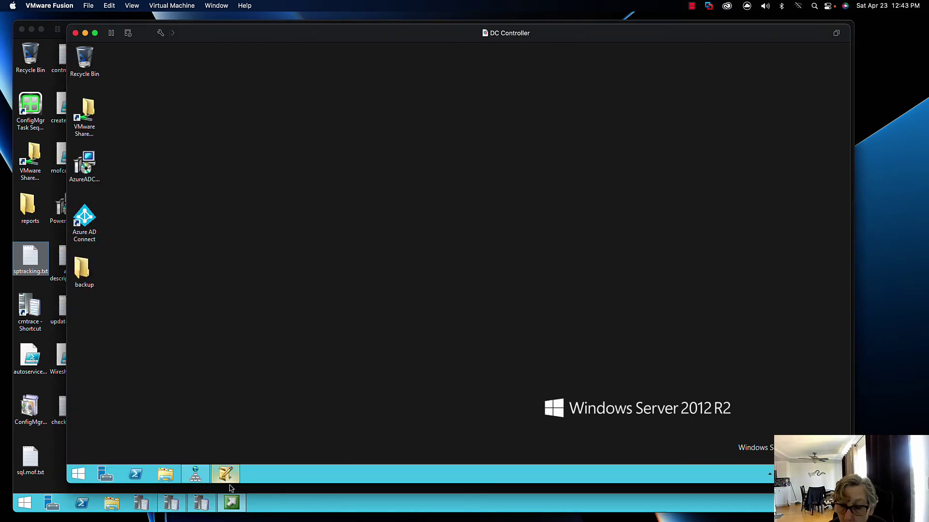
In ADSI Edit, refresh and expand System Management showing only LAB entries, then return to SCCM01
click(225, 474)
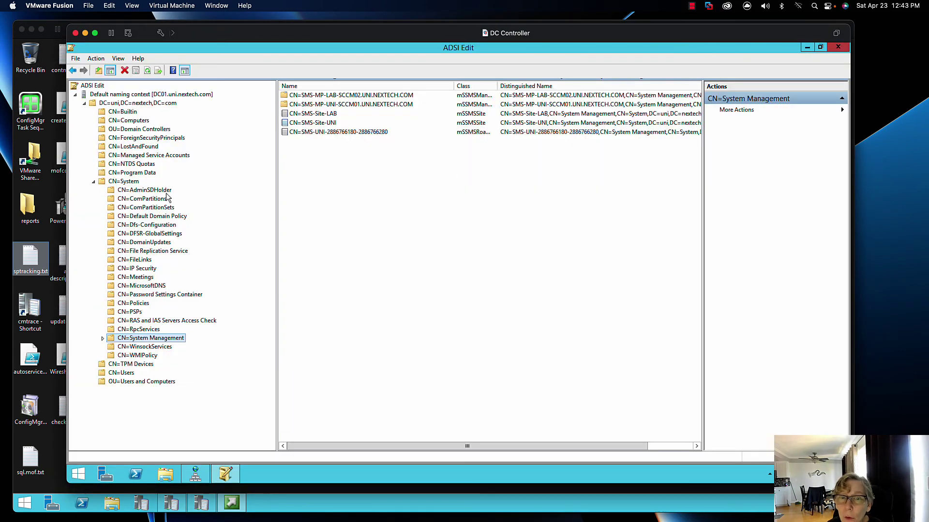
click(148, 70)
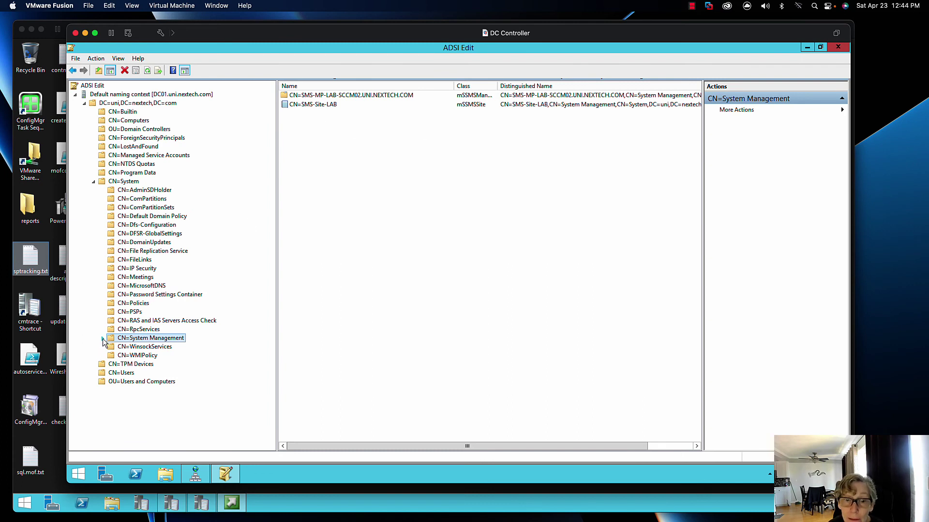
double_click(169, 338)
click(244, 347)
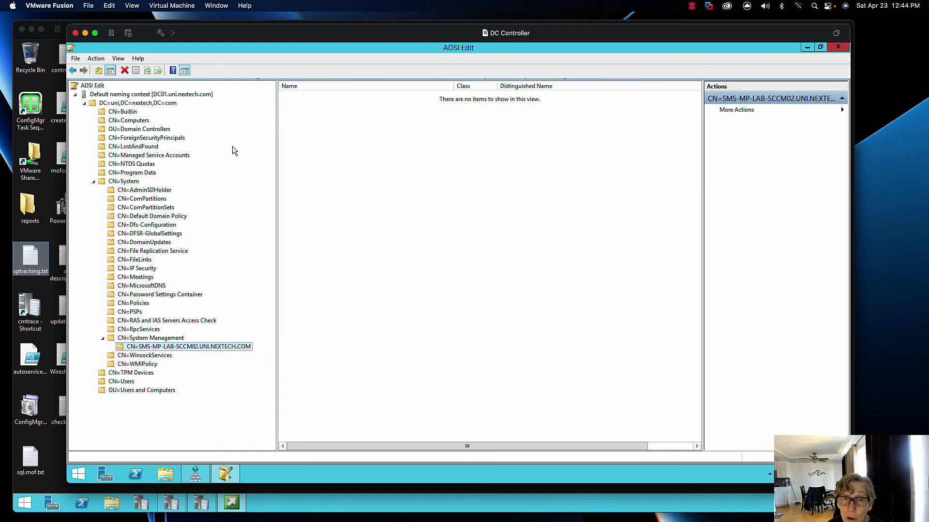
click(85, 33)
click(80, 135)
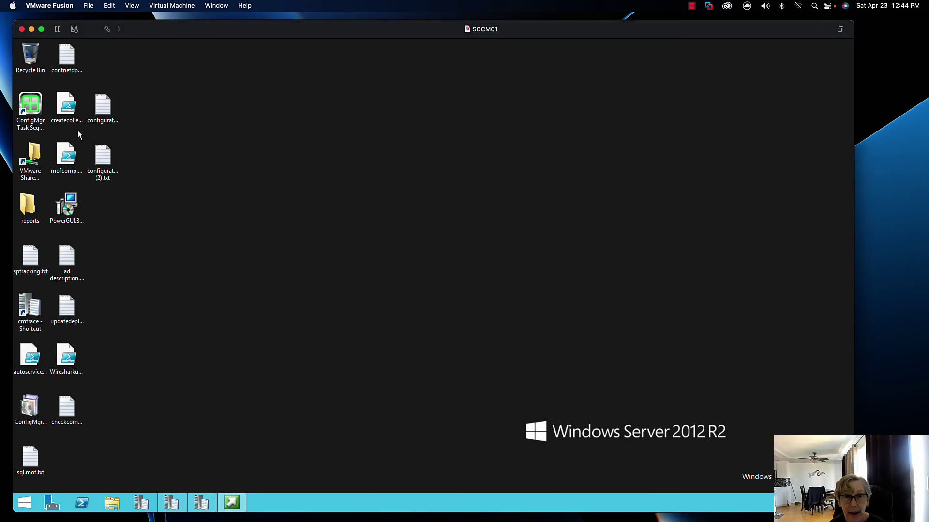